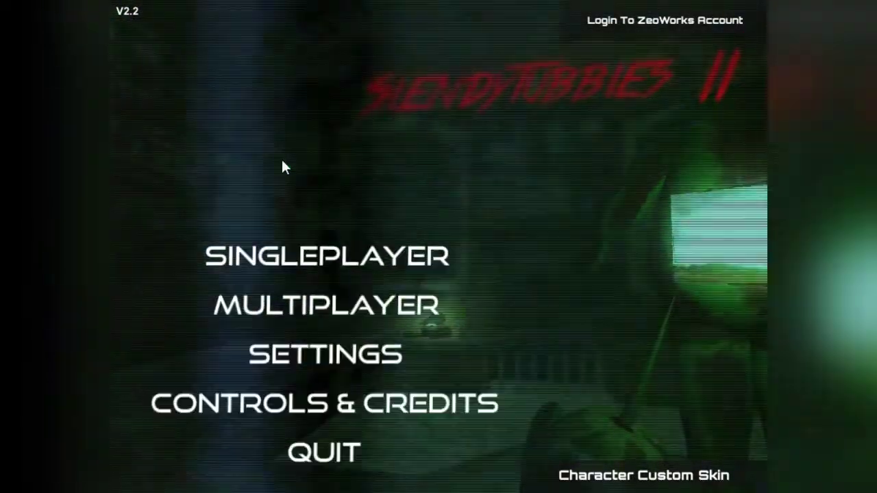
In Singleplayer, set the custard amount to 7 and launch the Satellite Station map
{"action": "left_click", "coordinate": [321, 255]}
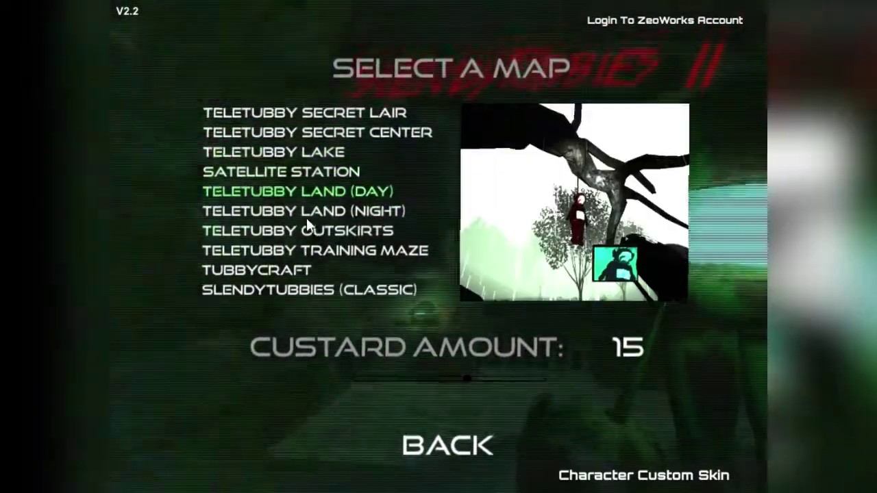
{"action": "left_click", "coordinate": [304, 211]}
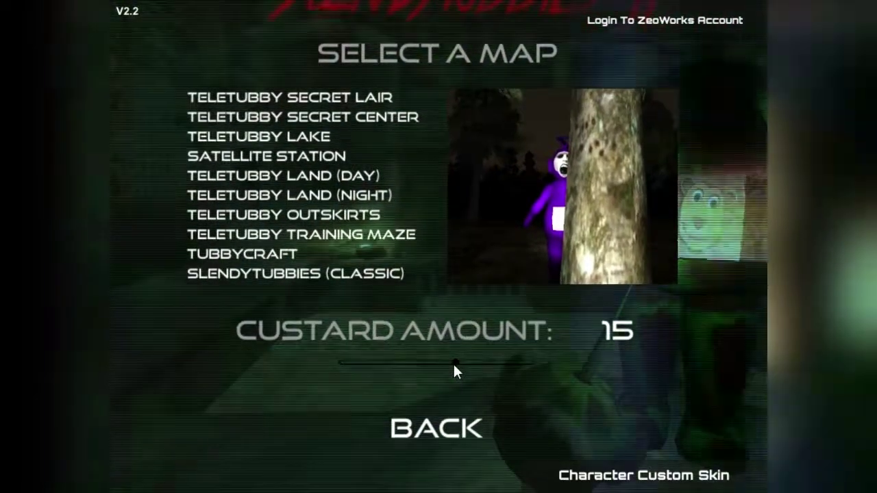
{"action": "mouse_move", "coordinate": [453, 363]}
{"action": "left_mouse_down"}
{"action": "mouse_move", "coordinate": [400, 364]}
{"action": "mouse_move", "coordinate": [383, 375]}
{"action": "left_mouse_up"}
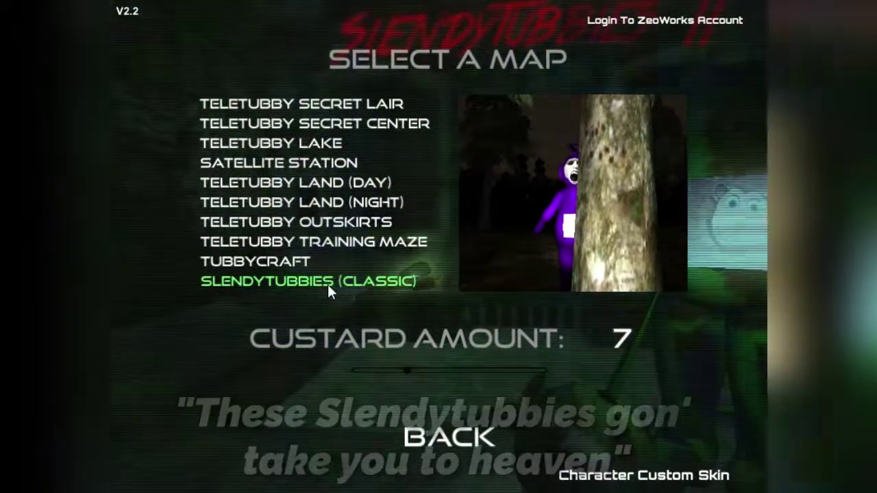
{"action": "left_click", "coordinate": [270, 263]}
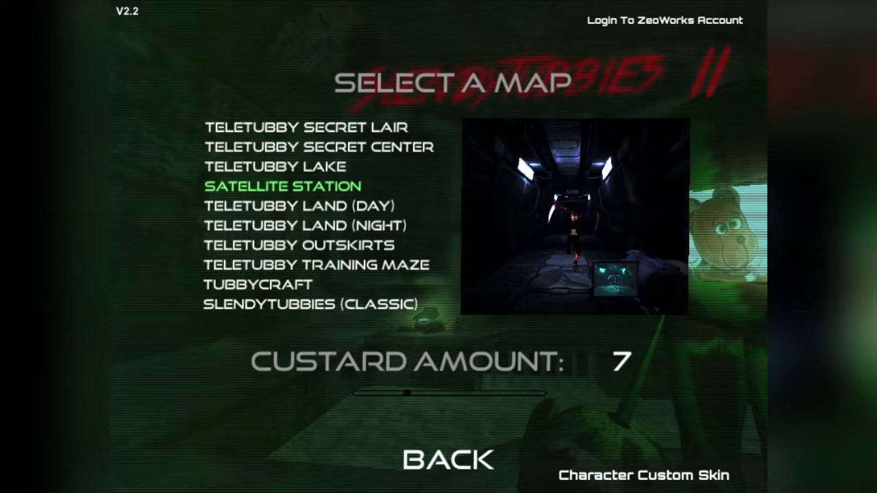
{"action": "left_click", "coordinate": [282, 186]}
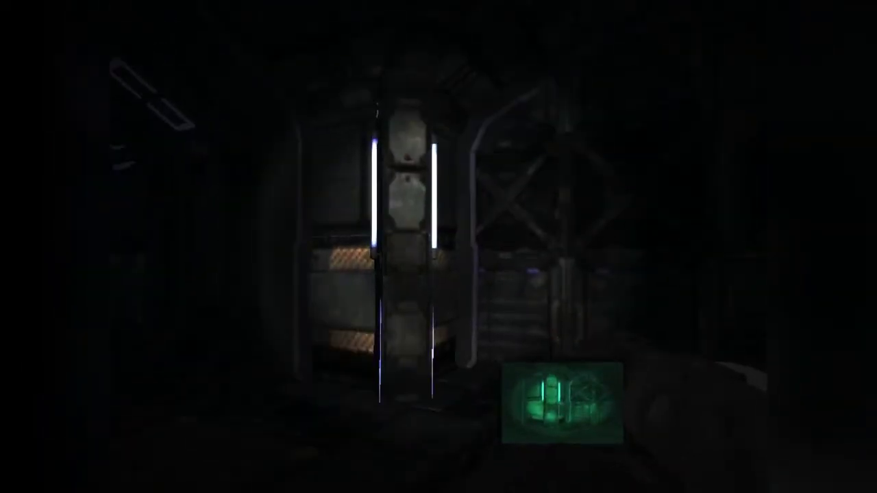
Briefly raise the night-vision camera while walking the dark station corridors
{"action": "right_click", "coordinate": [438, 246]}
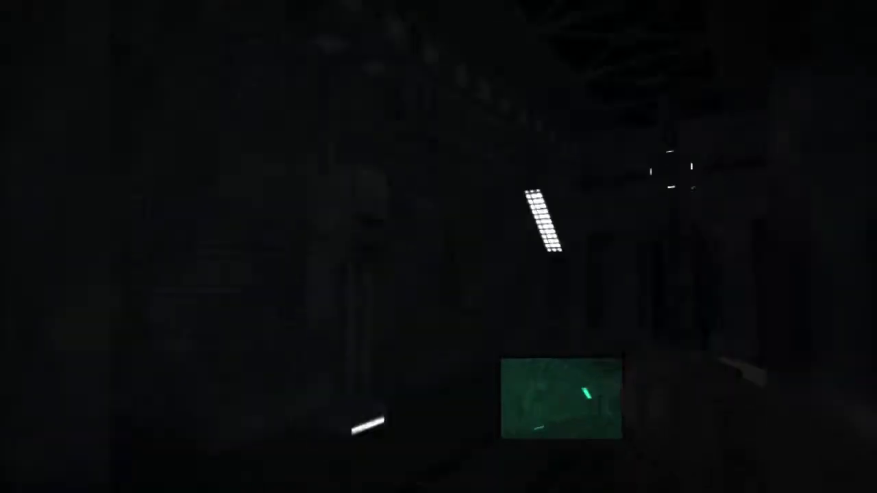
Walk the dark corridor, through the lit doorway and railed corridor, into the large room
{"action": "key", "text": "w"}
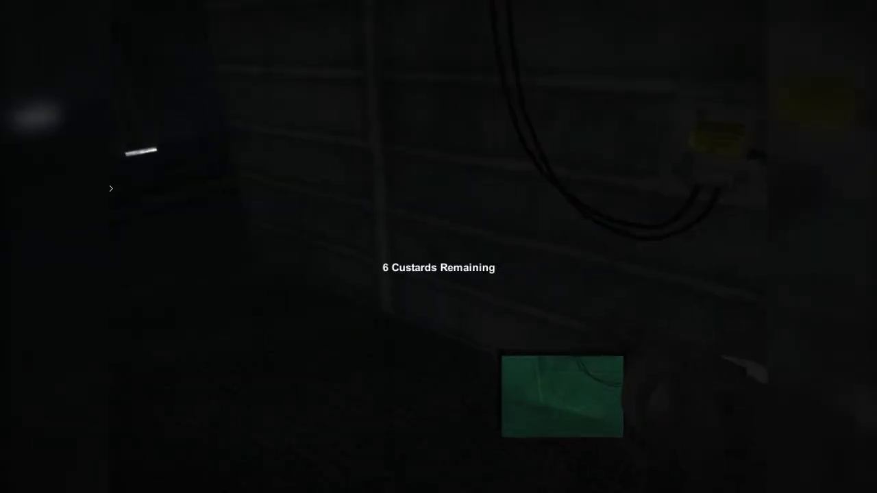
{"action": "key", "text": "w"}
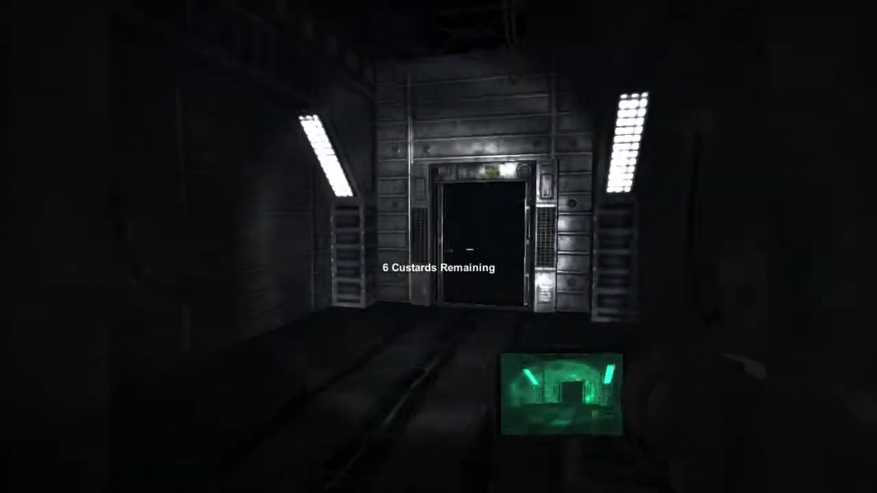
{"action": "key", "text": "w"}
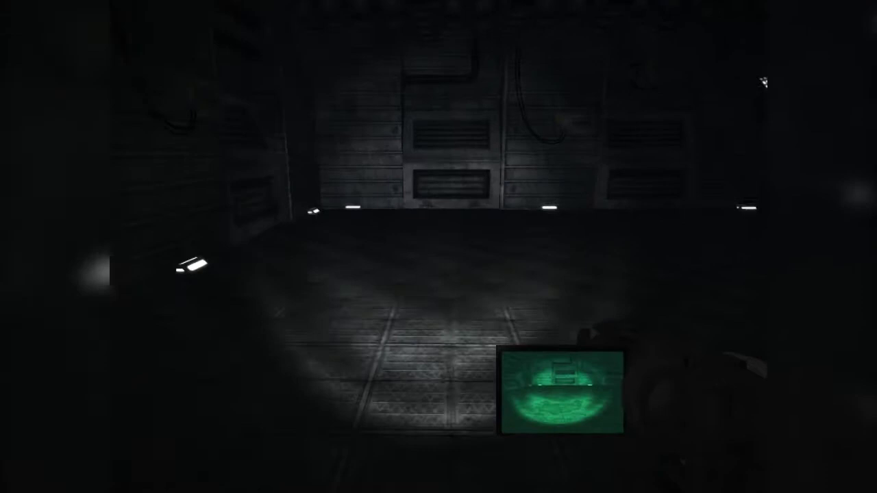
{"action": "key", "text": "w"}
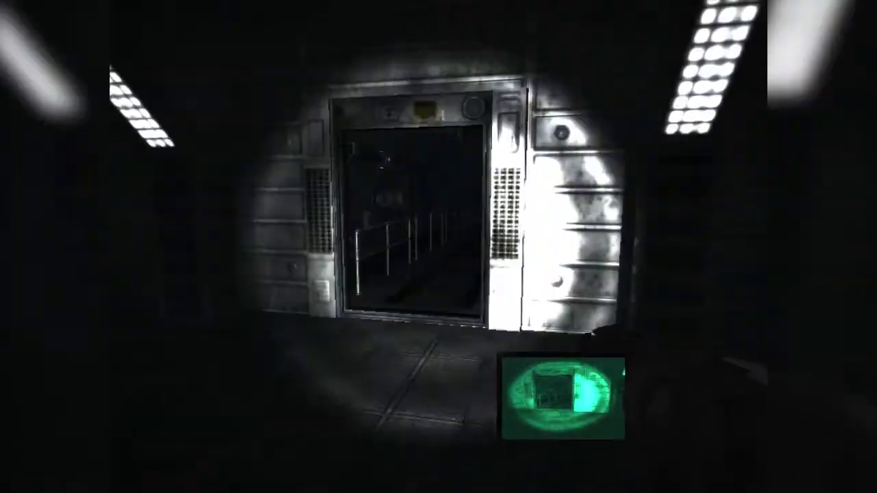
{"action": "key", "text": "w"}
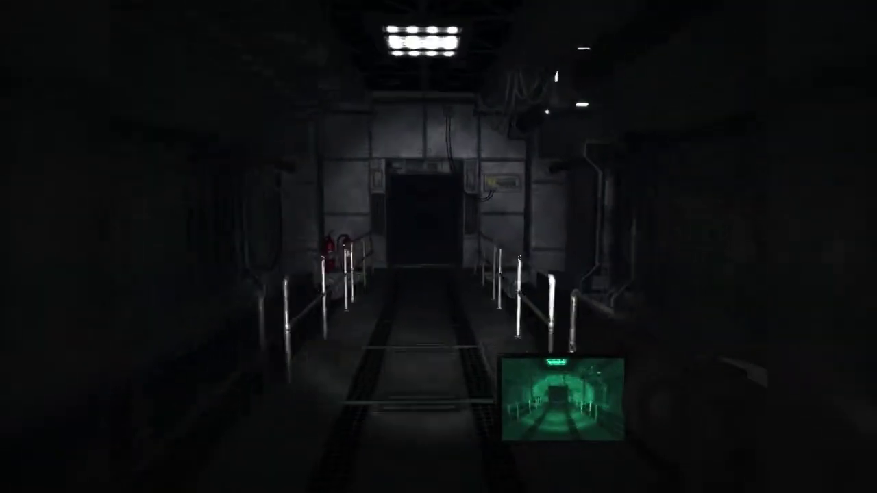
{"action": "key", "text": "w"}
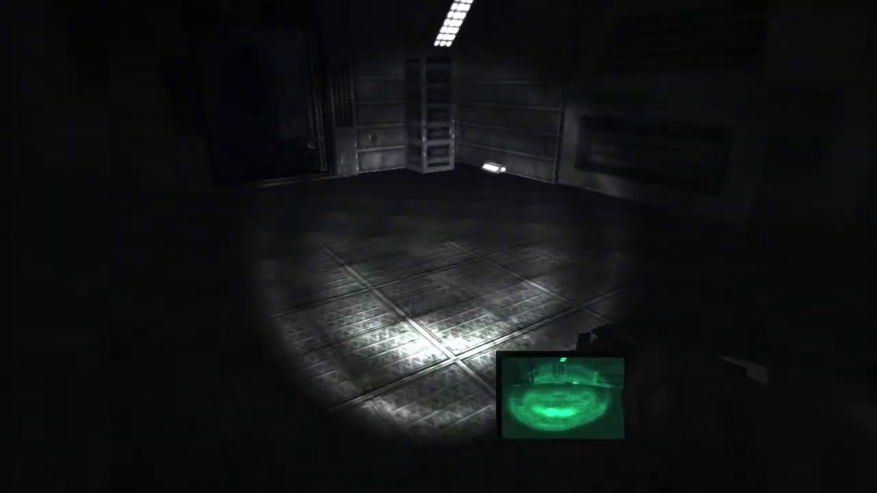
{"action": "key", "text": "w"}
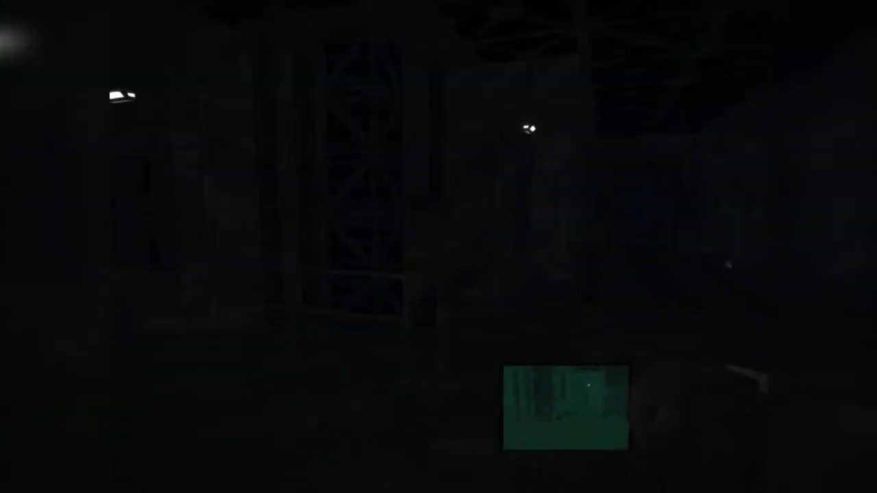
Grab the custard past the dark tunnel, then turn back toward the lit doorway
{"action": "key", "text": "w"}
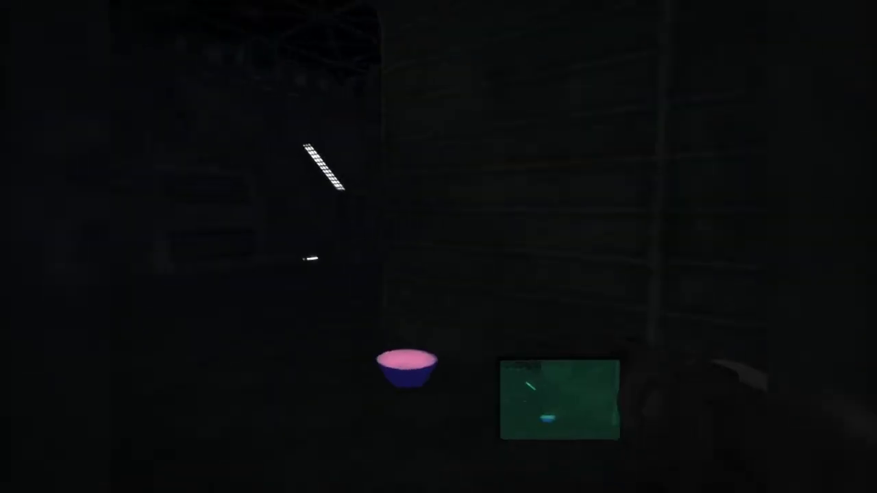
{"action": "key", "text": "w"}
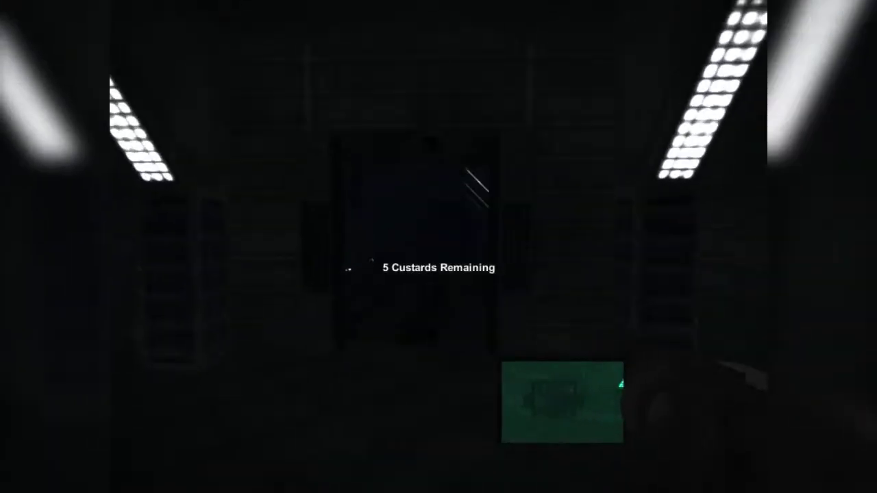
{"action": "key", "text": "w"}
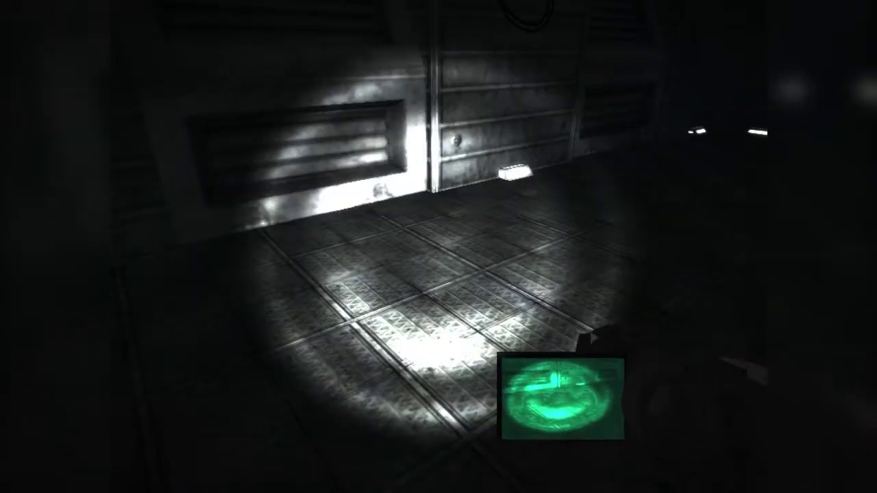
Walk into the dark room with the hanging pod
{"action": "key", "text": "w"}
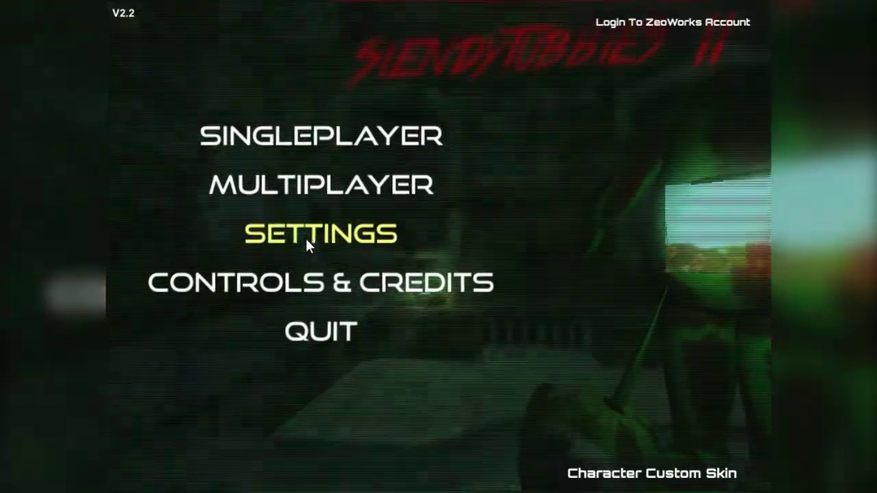
Choose a play option on the main menu to load into the daylight forest map
{"action": "left_click", "coordinate": [312, 247]}
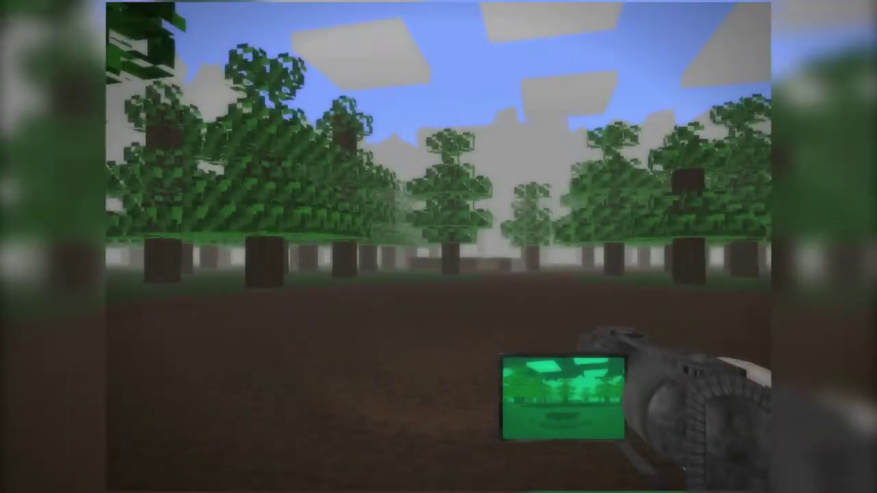